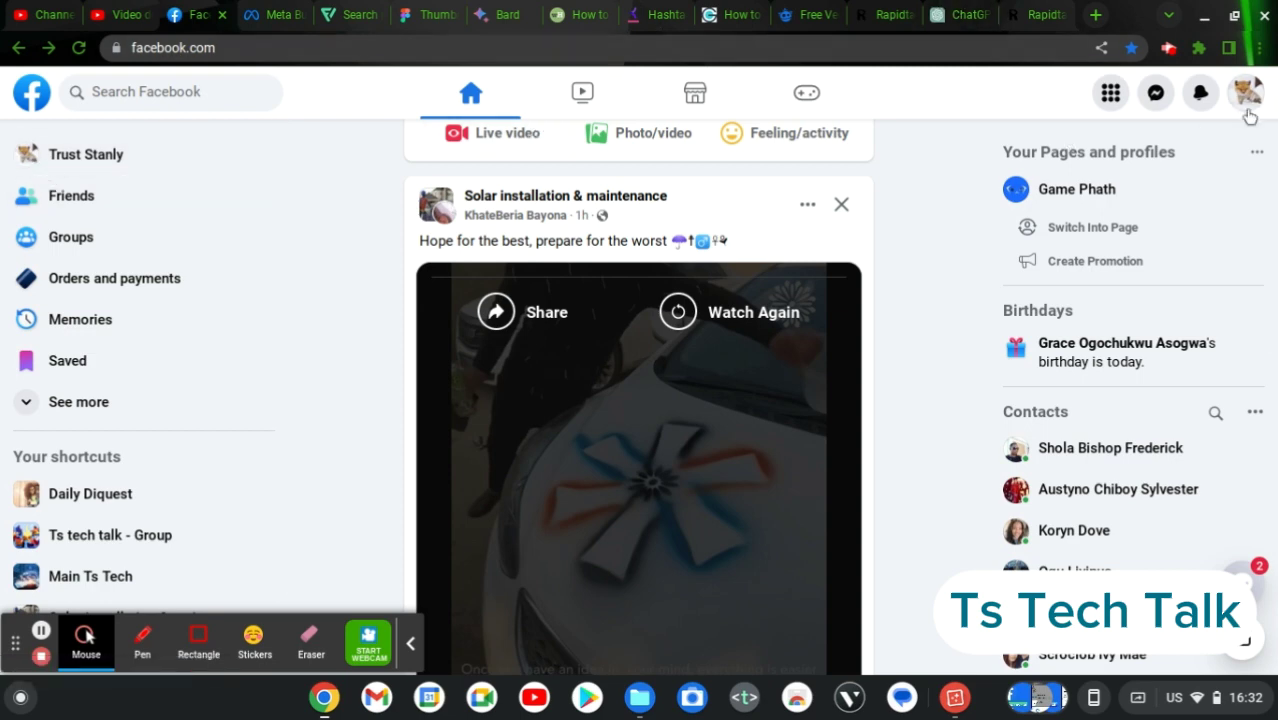
- Go to your own profile from the sidebar and show its '...' options menu
left_click(87, 166)
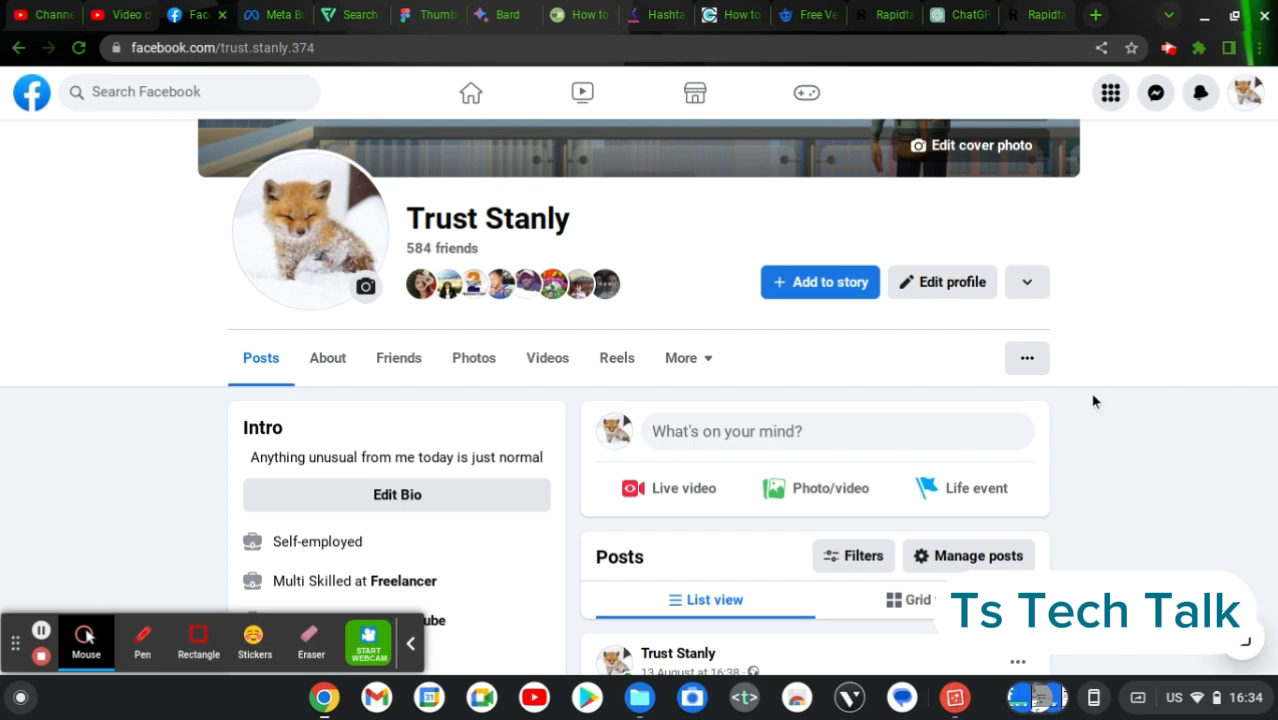
left_click(1030, 365)
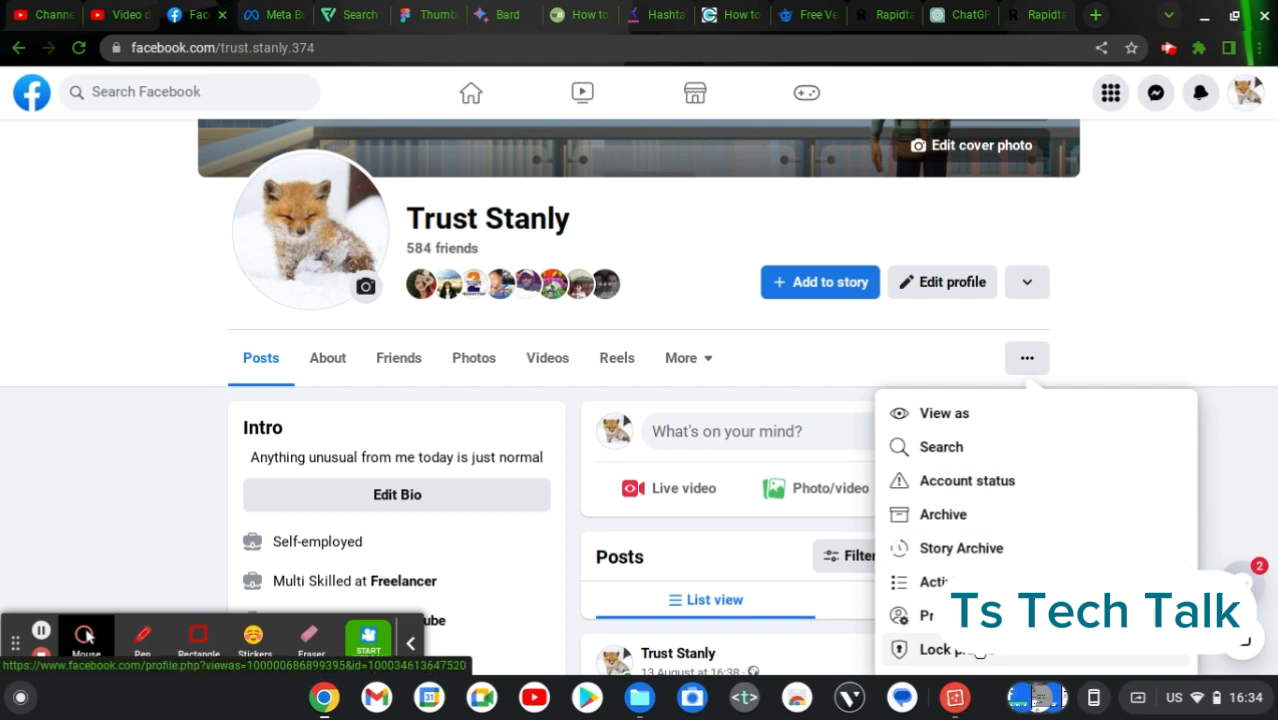
- Lock the profile via 'Lock profile' and 'Lock your profile', capturing the explanation screen
left_click(980, 651)
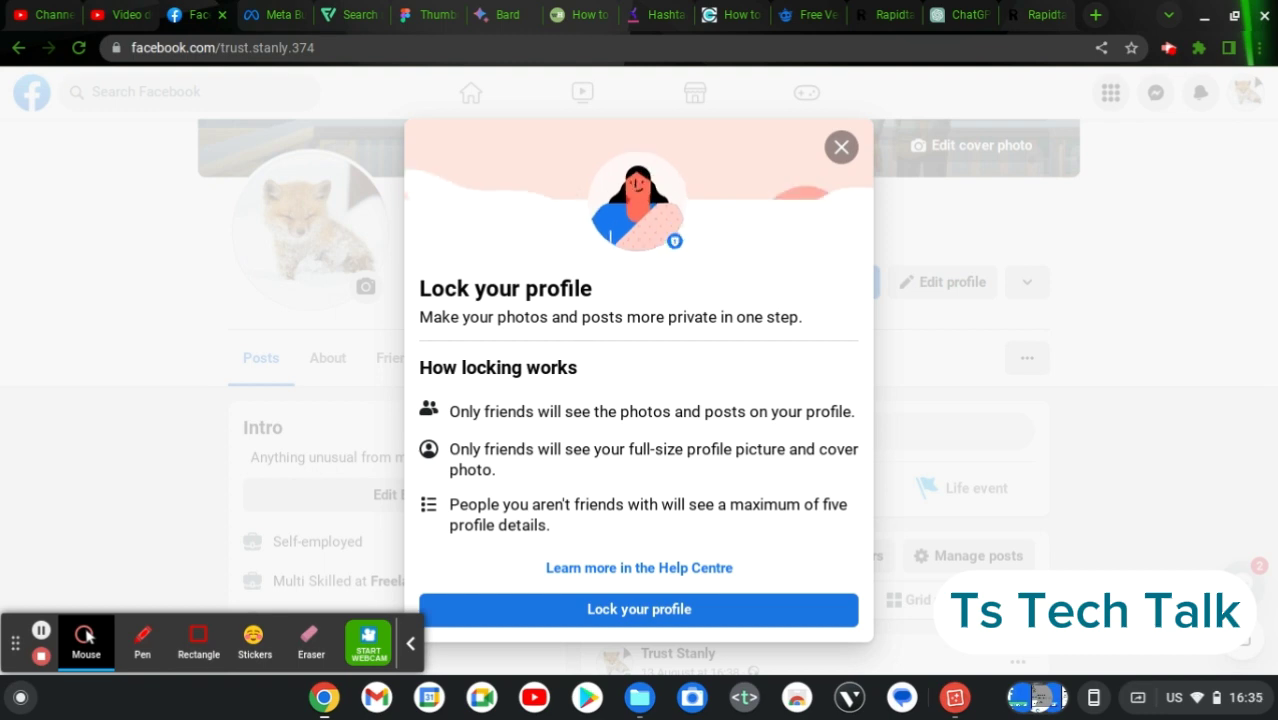
key("ctrl+F5")
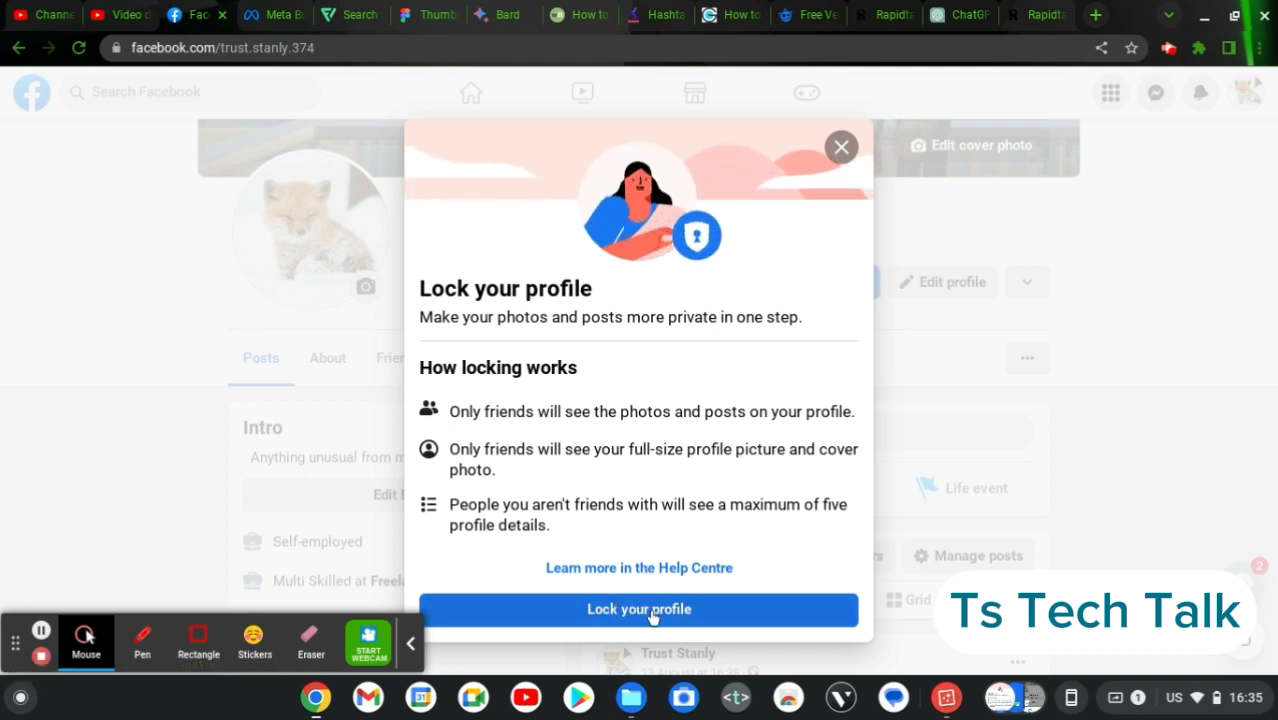
left_click(652, 613)
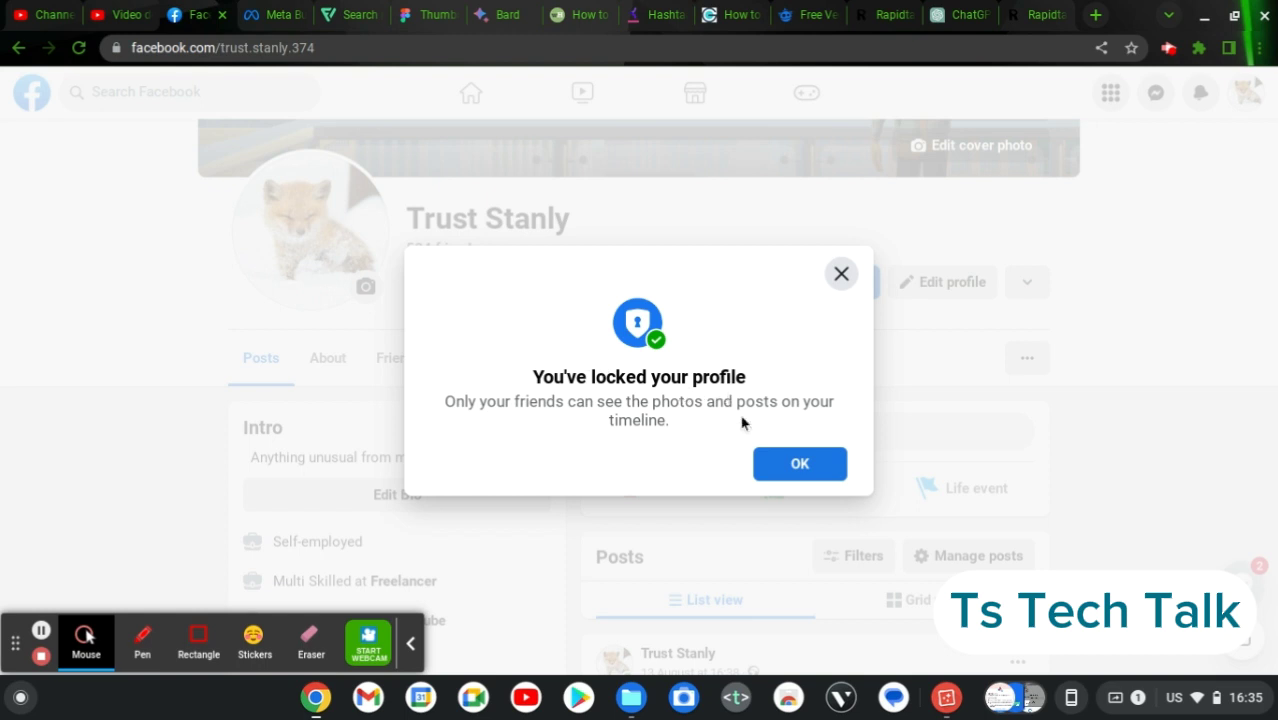
- Dismiss the 'You've locked your profile' dialog and check the profile's locked notice
left_click(795, 468)
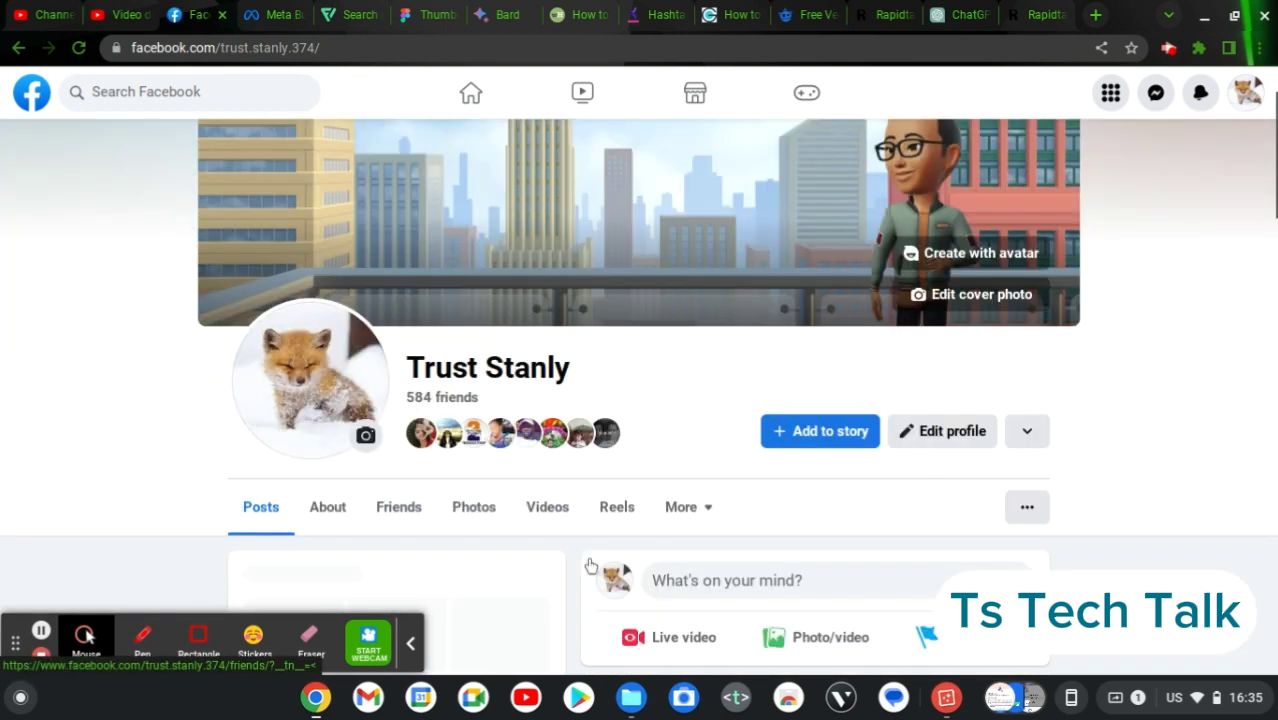
scroll(590, 566, "down", 2)
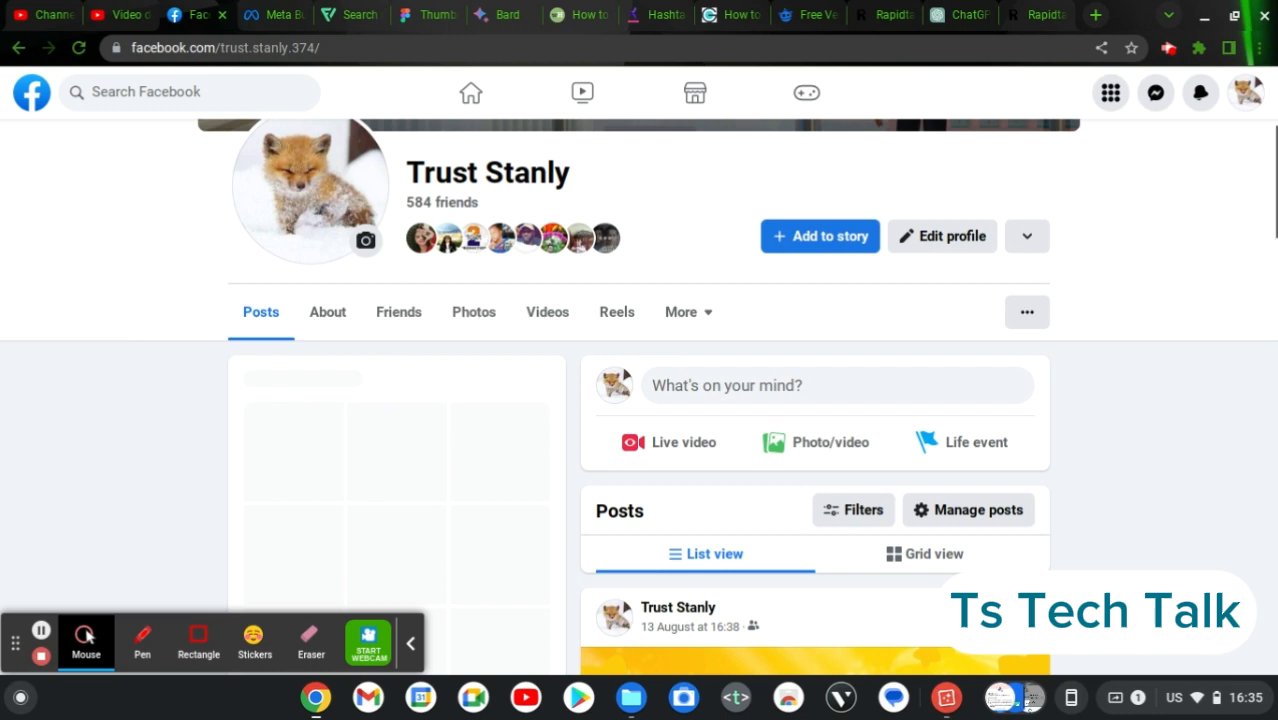
scroll(638, 397, "up", 1)
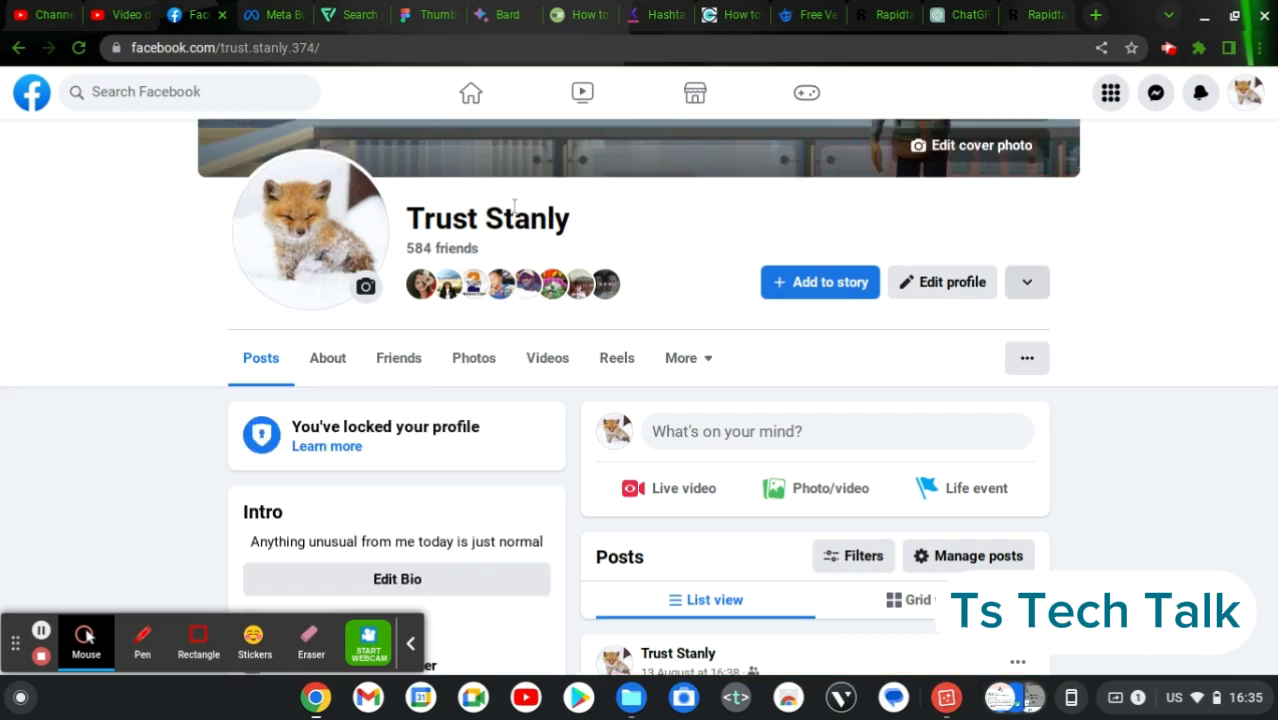
- Unlock the profile through 'Unlock profile', Unlock, and 'Unlock your profile'
left_click(1027, 362)
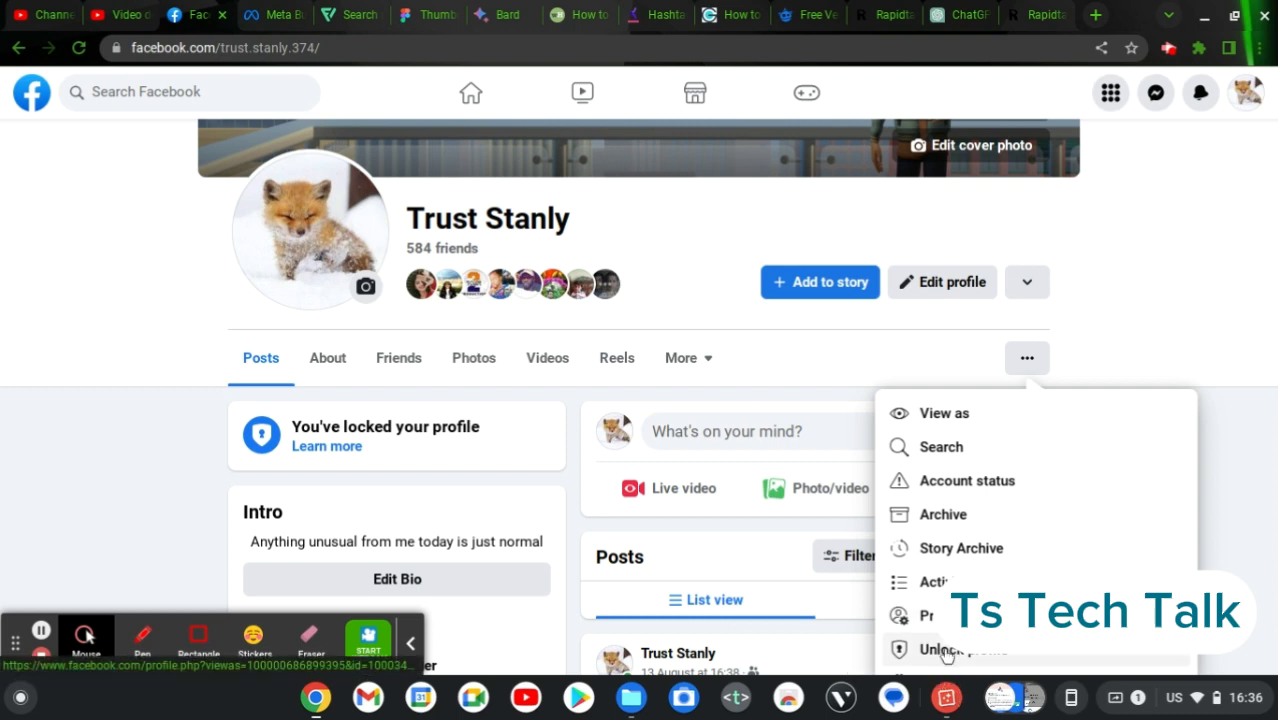
left_click(945, 650)
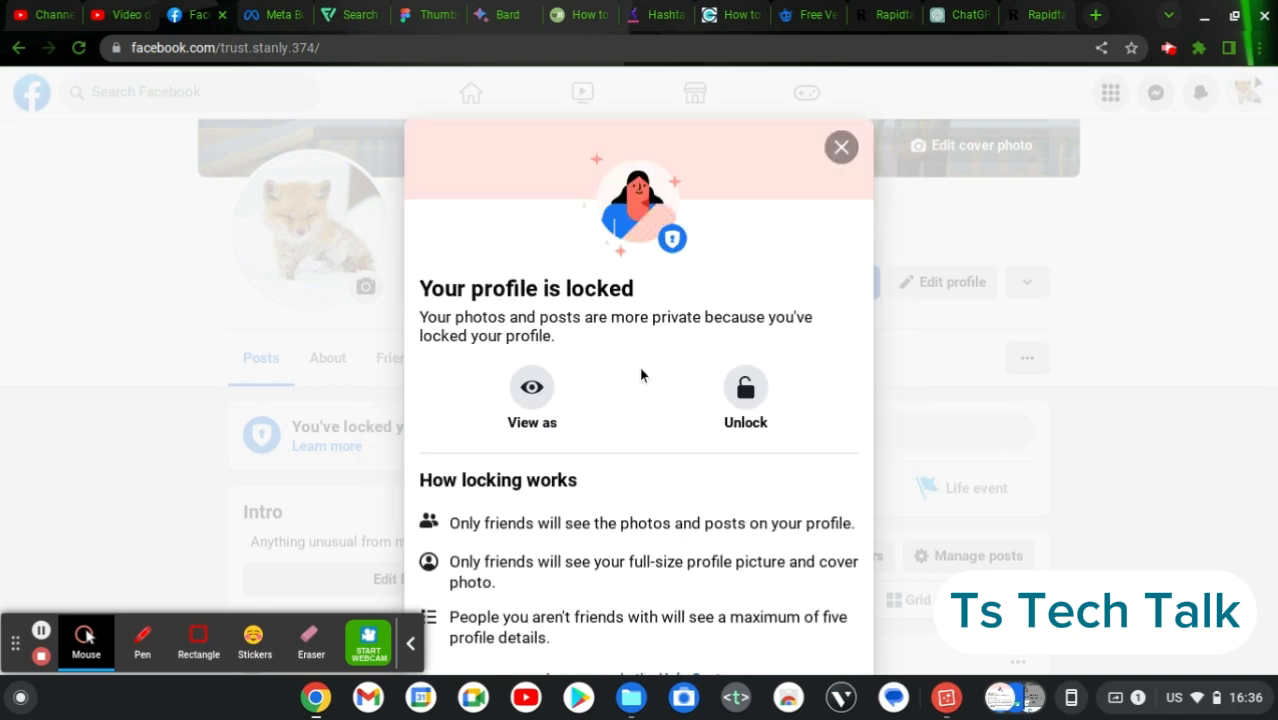
left_click(747, 389)
left_click(748, 396)
scroll(707, 432, "down", 2)
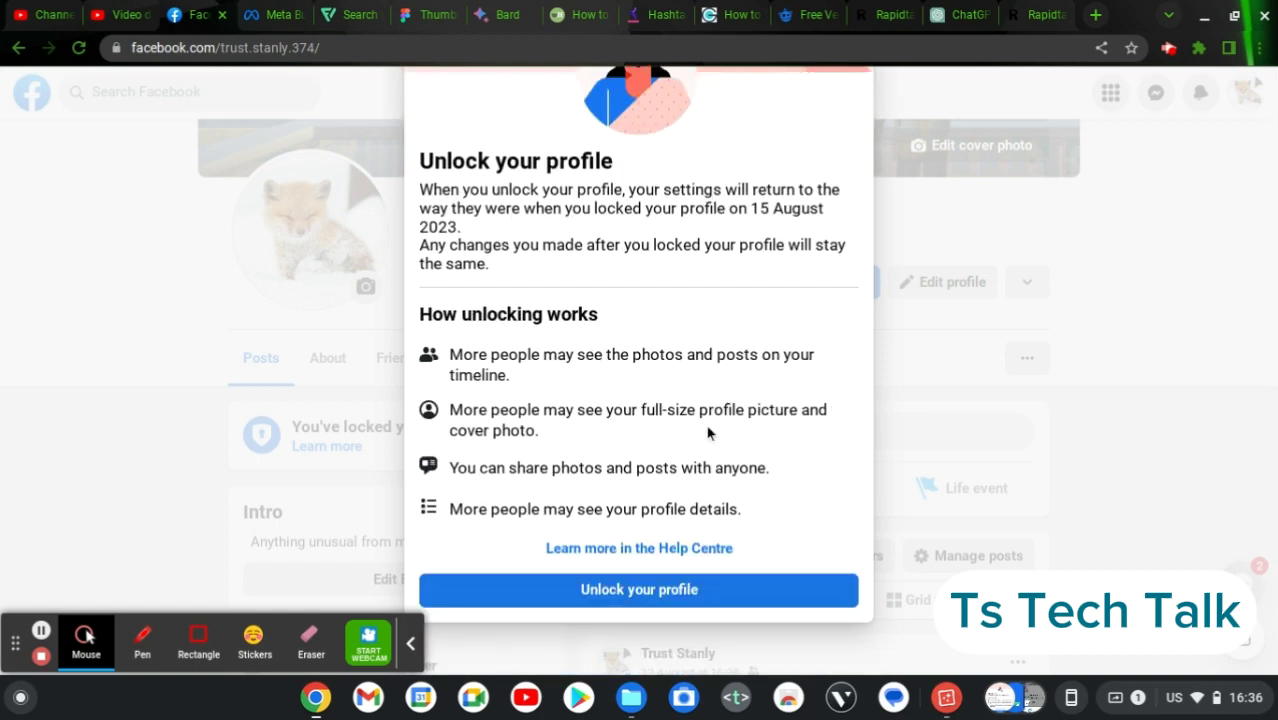
left_click(662, 596)
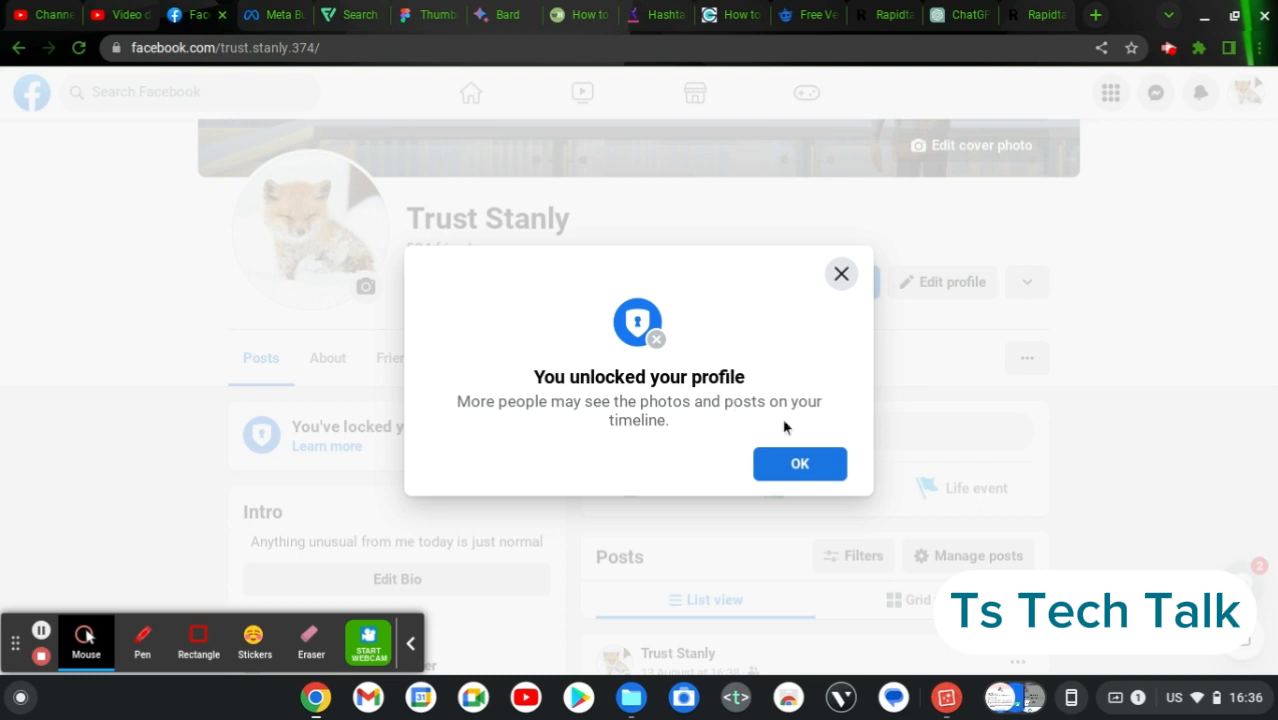
- Dismiss the 'You unlocked your profile' dialog and confirm the locked notice is gone
left_click(800, 466)
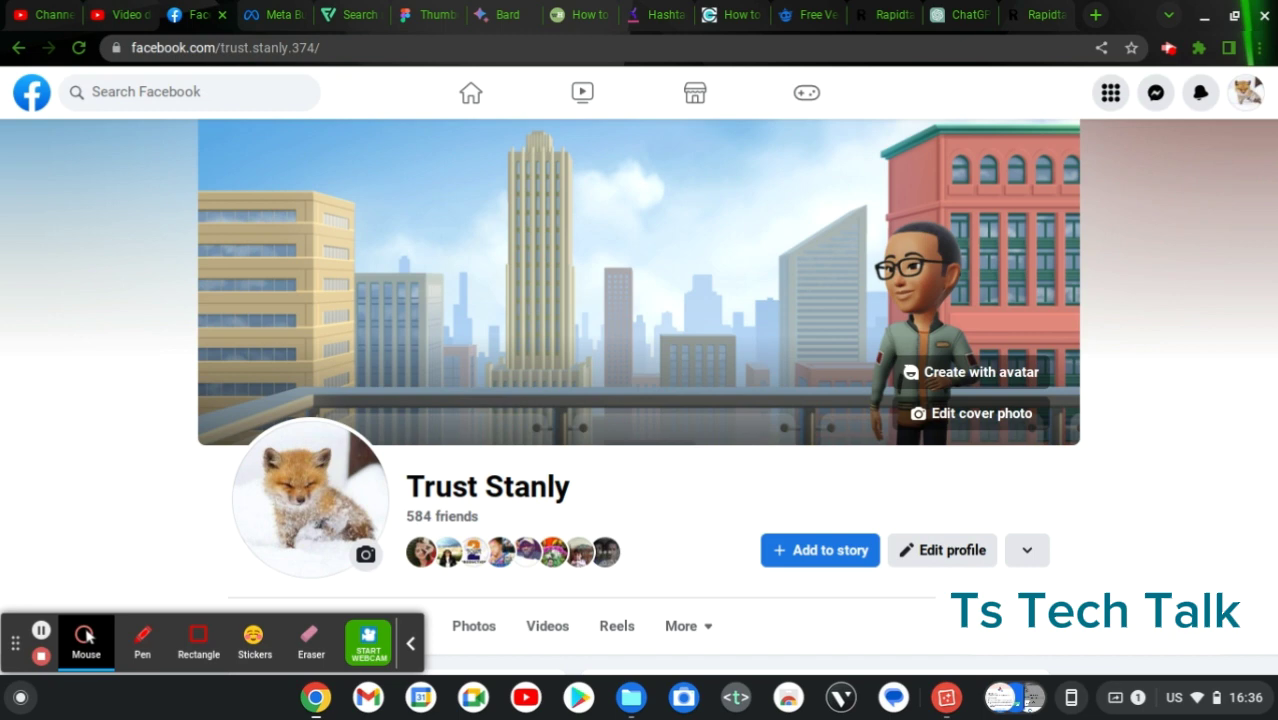
scroll(639, 400, "down", 3)
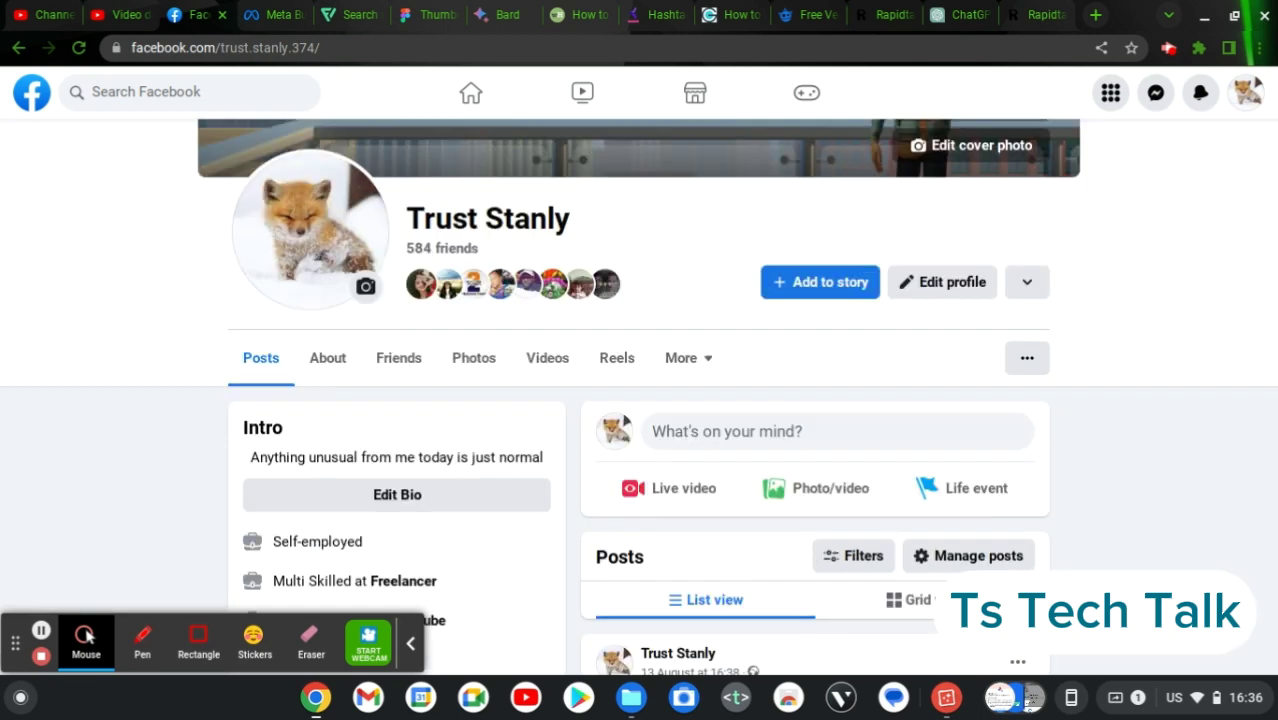